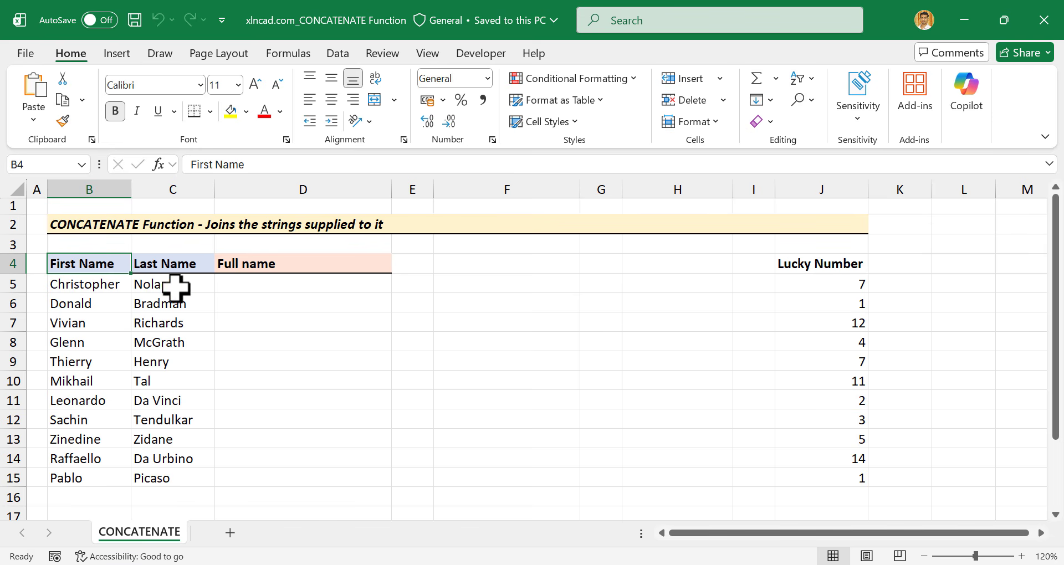
Enter =CONCATENATE(B5,C5) in D5, joining first and last name without a space.
left_click(287, 285)
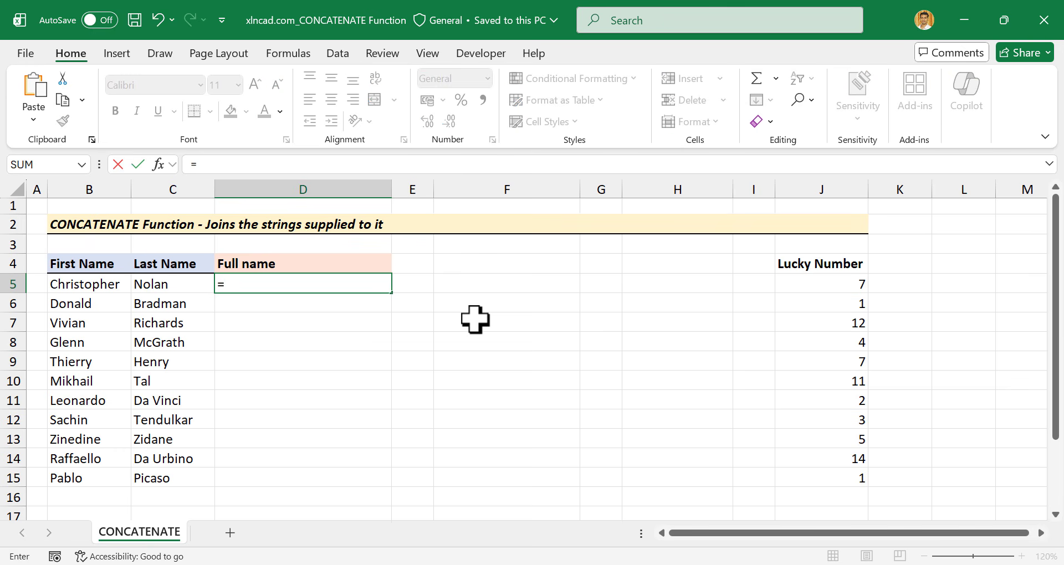
type("=CONCA")
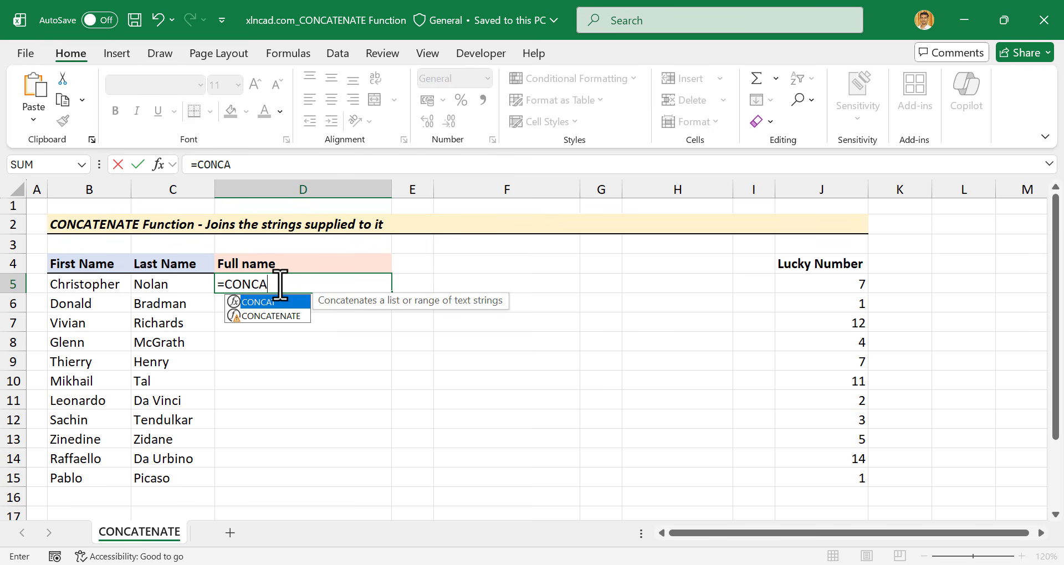
double_click(271, 316)
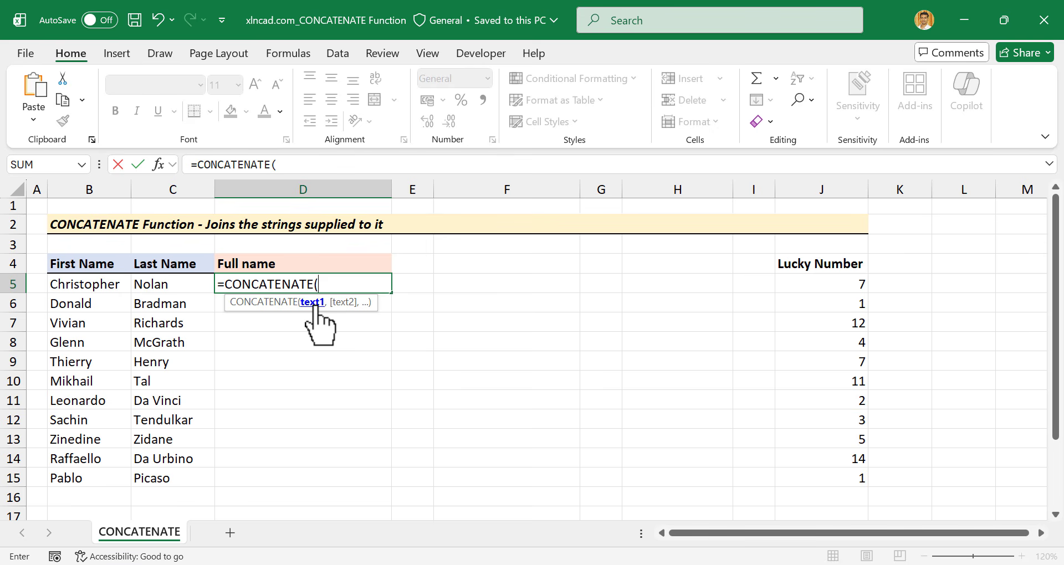
left_click(89, 286)
type(",")
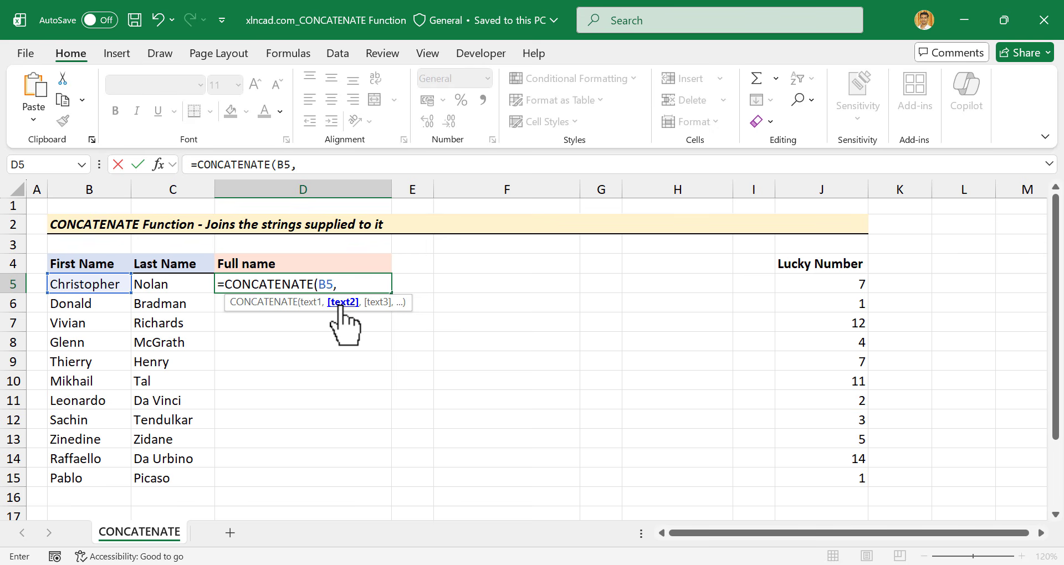
left_click(181, 283)
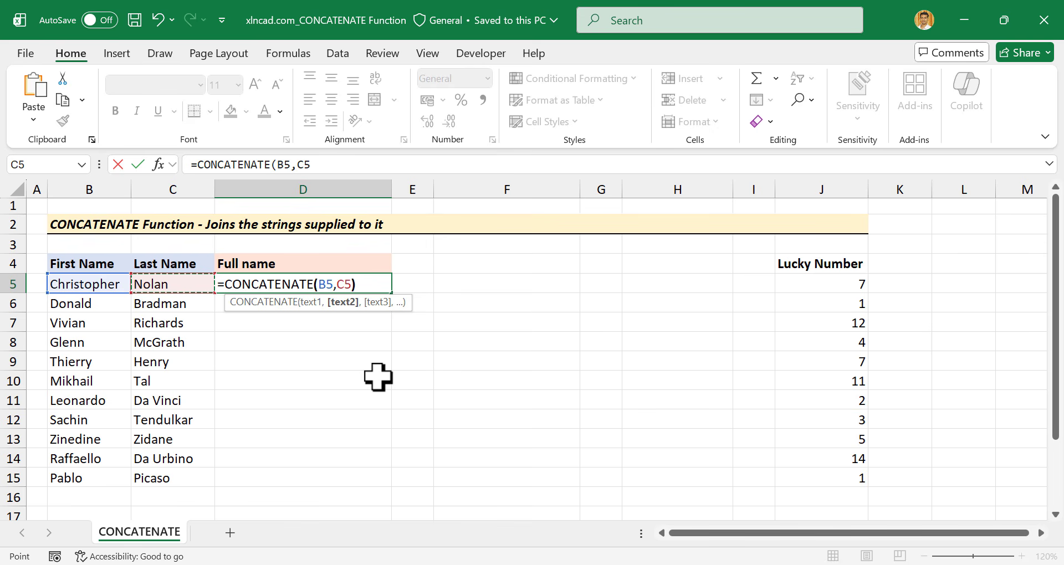
type(")")
key("Return")
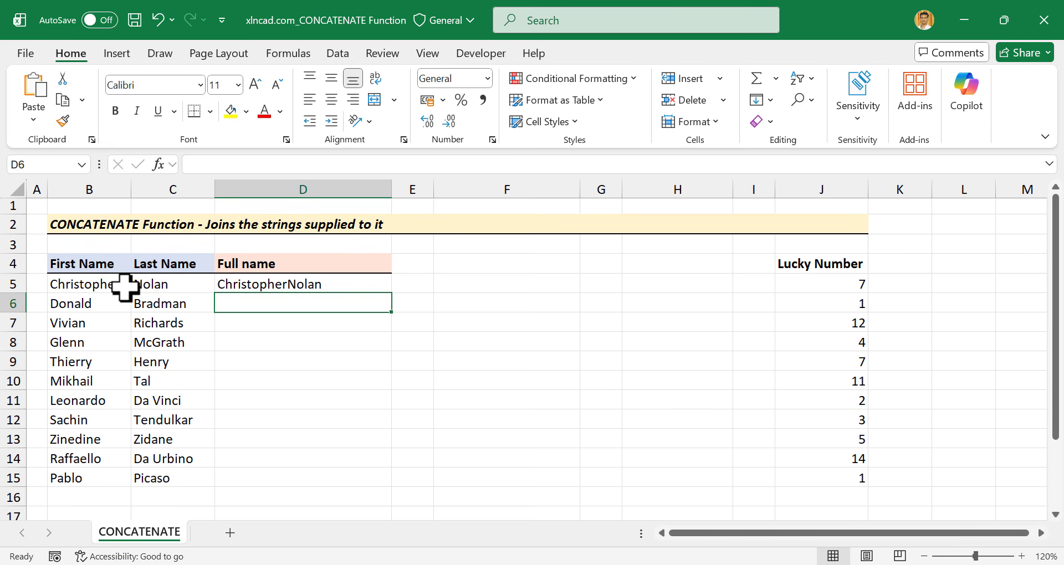
Replace D5's formula with =CONCATENATE(B5," ",C5) so the names are space-separated.
left_click(339, 285)
key("Delete")
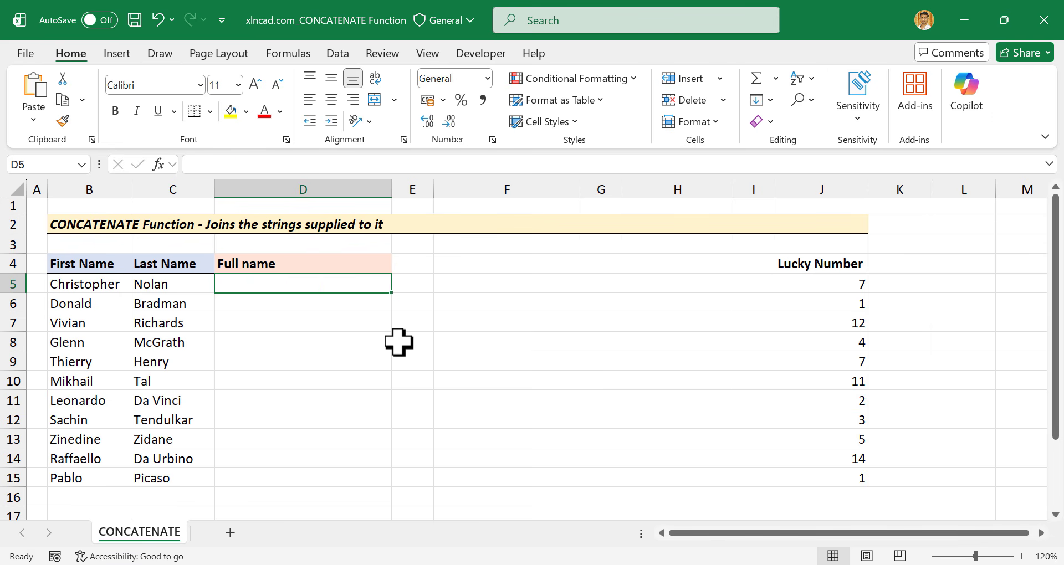
type("=")
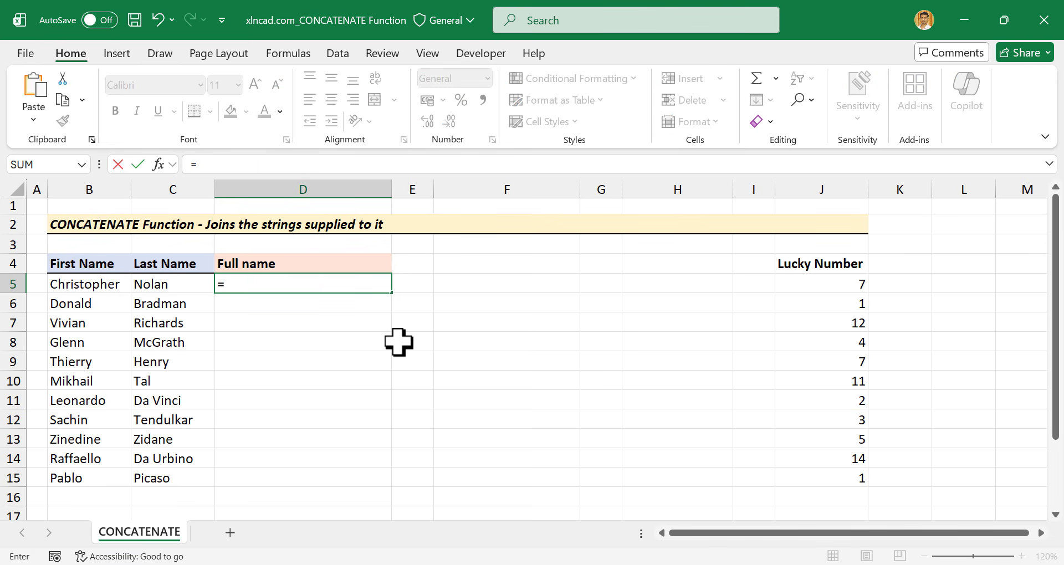
type("CONCA")
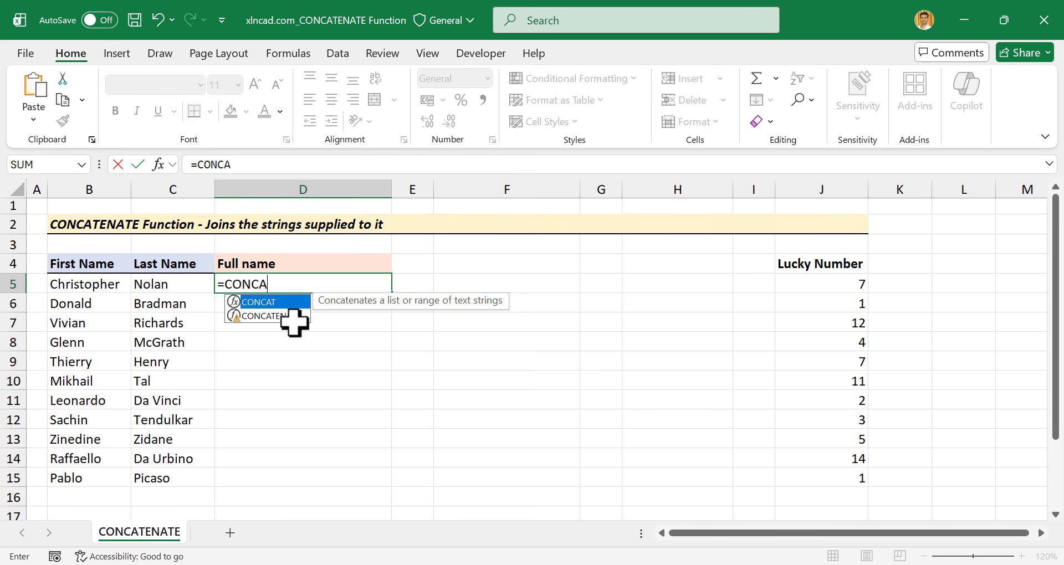
double_click(292, 317)
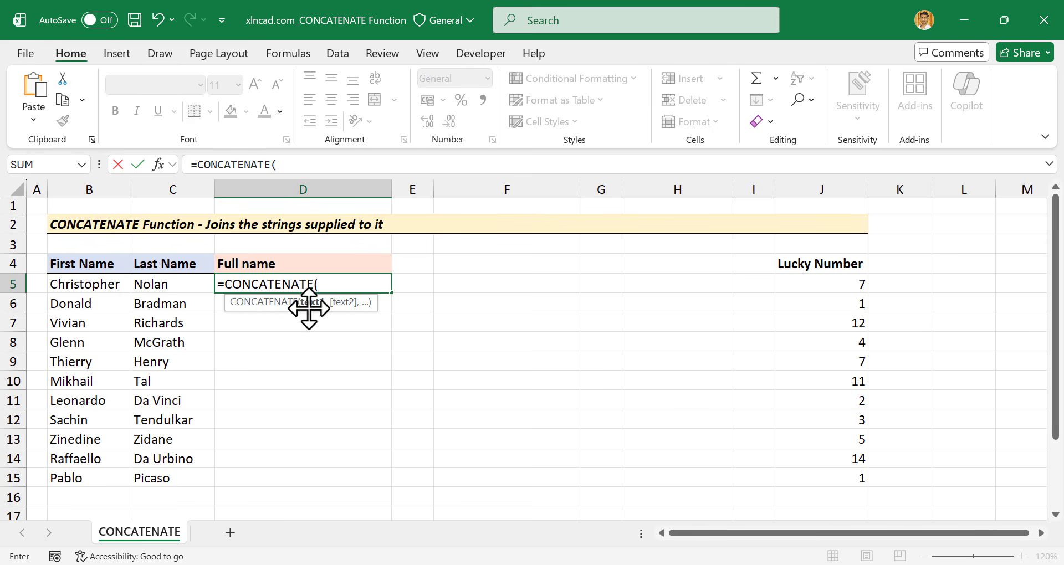
left_click(94, 286)
type(",")
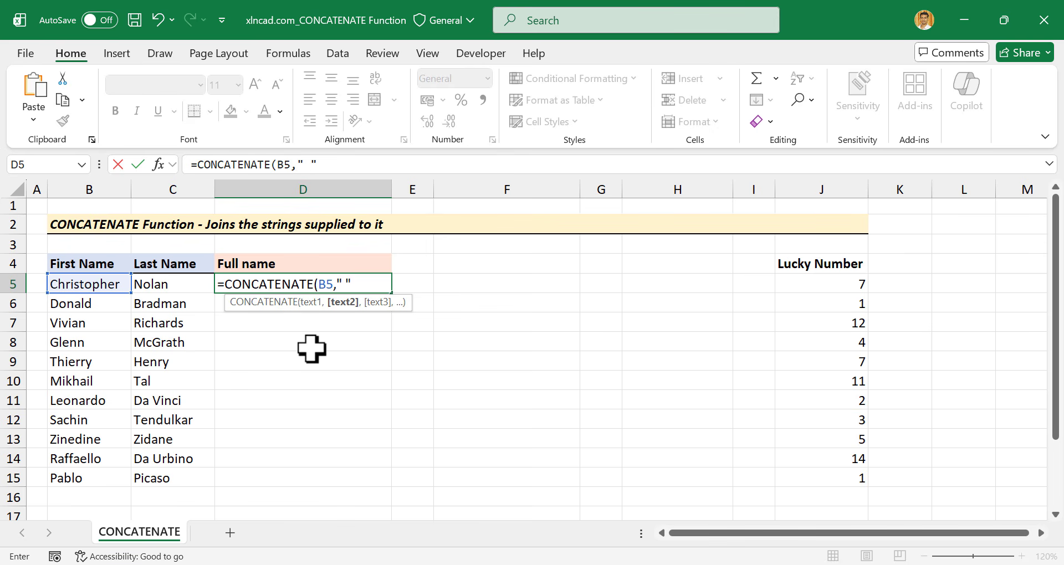
type("\" \",")
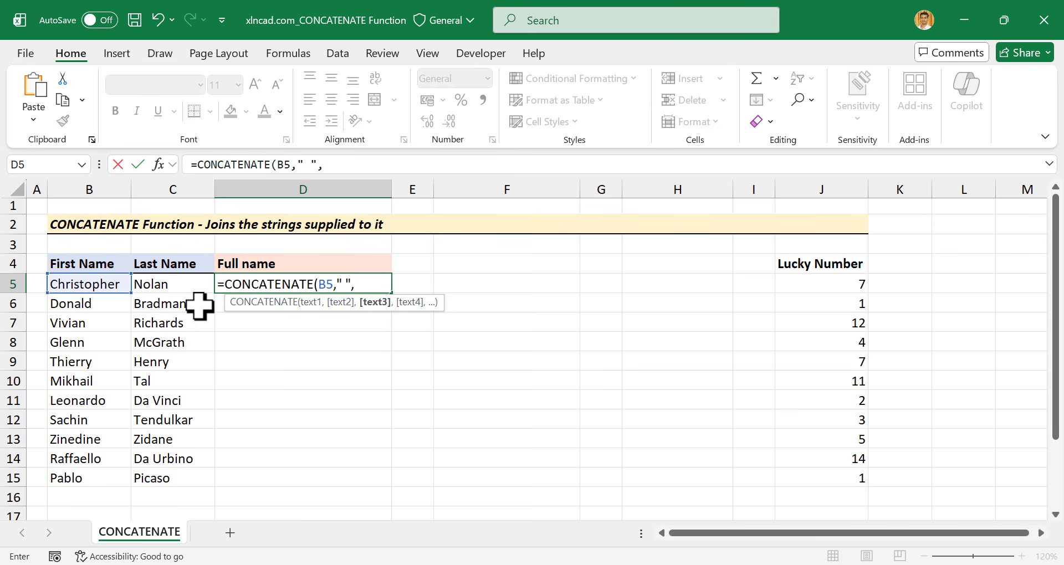
left_click(188, 284)
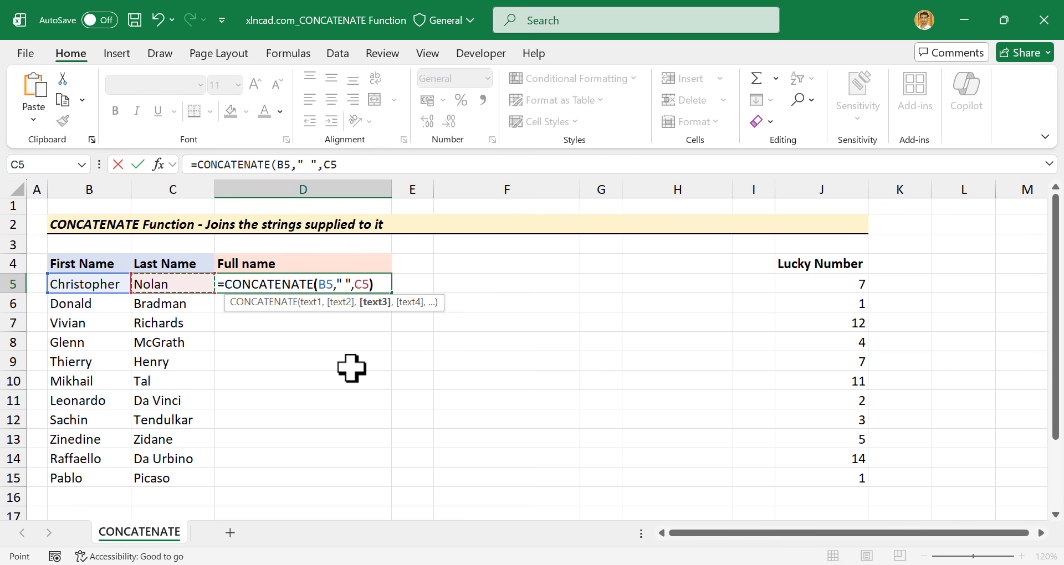
type(")")
key("Return")
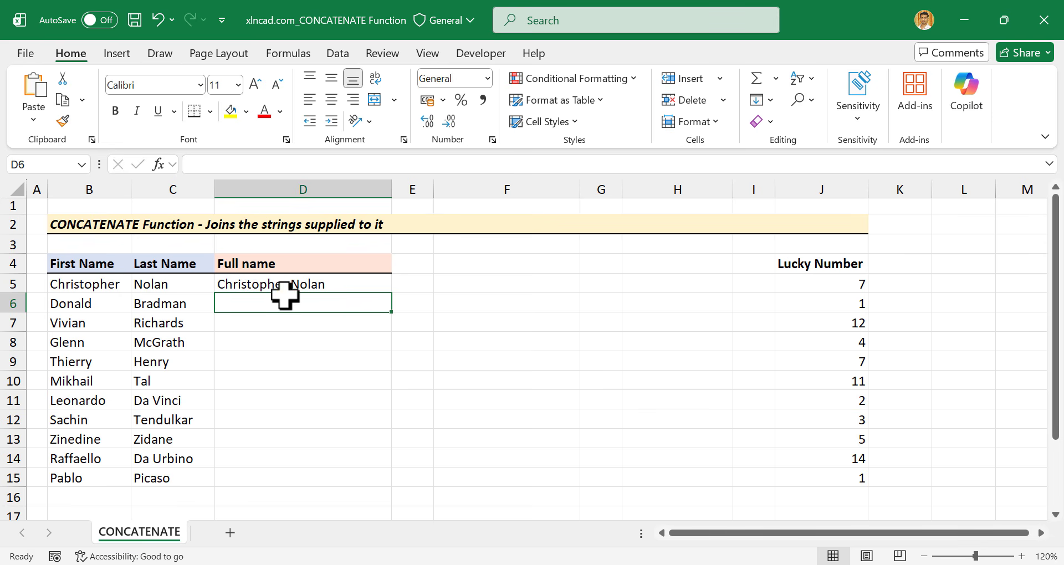
Fill D5's full-name formula down through D15.
left_click(370, 287)
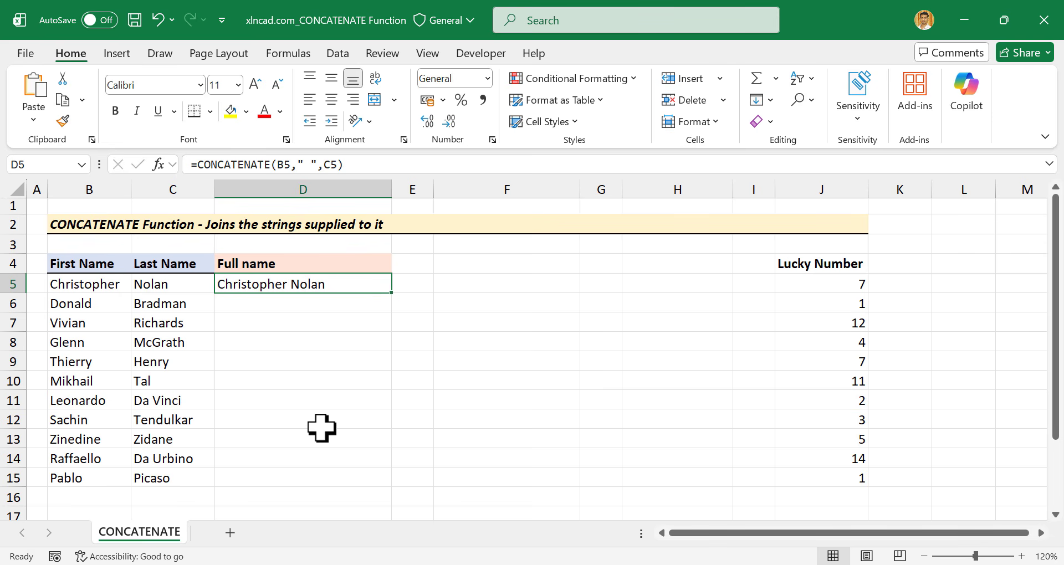
left_click_drag(392, 293, 391, 487)
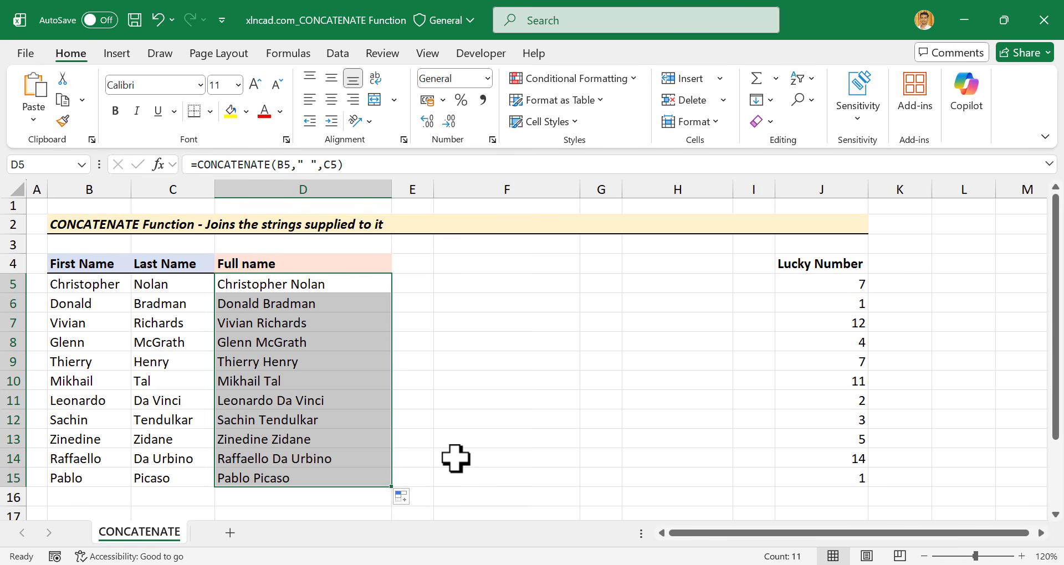
left_click(348, 285)
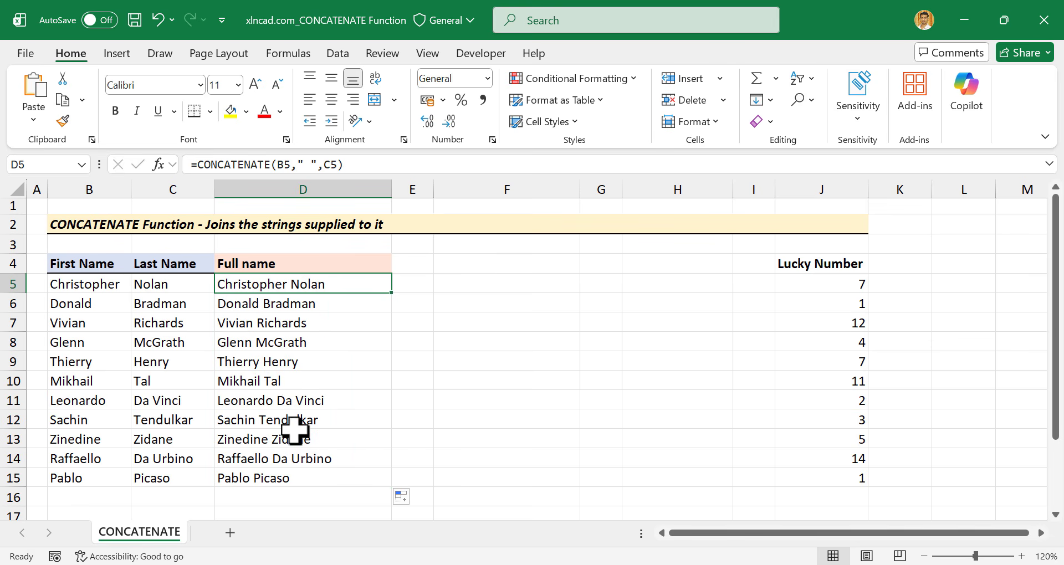
Enter =CONCATENATE("Mr. ",B5," ",C5) in F5 and fill it down to F15.
left_click(458, 286)
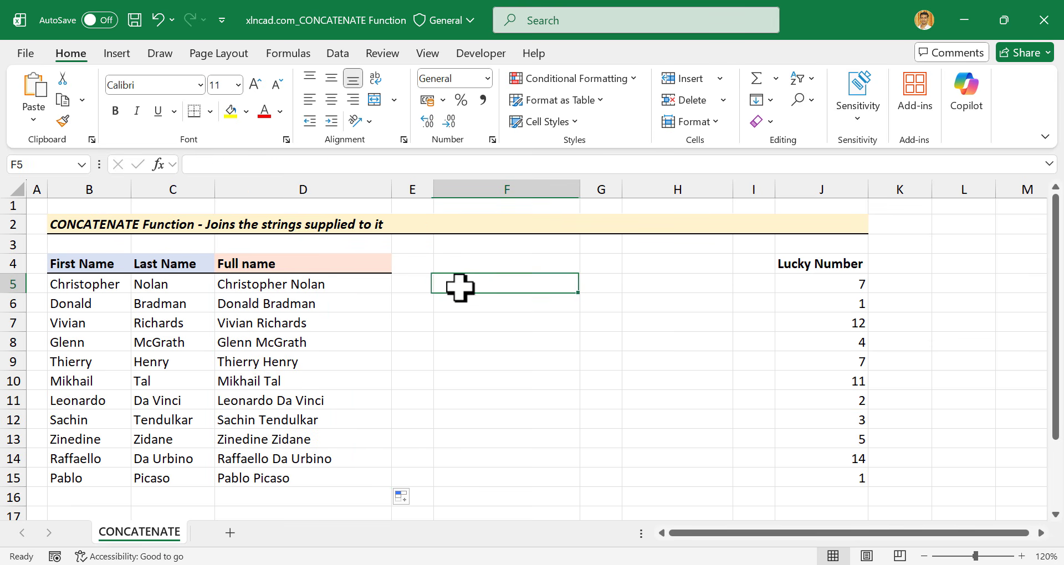
type("=")
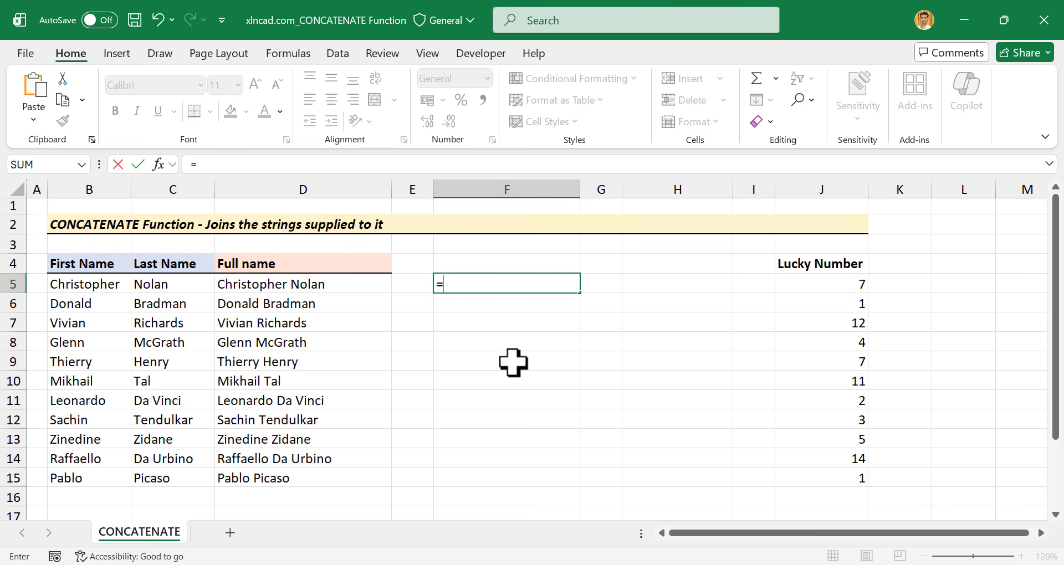
type("conc")
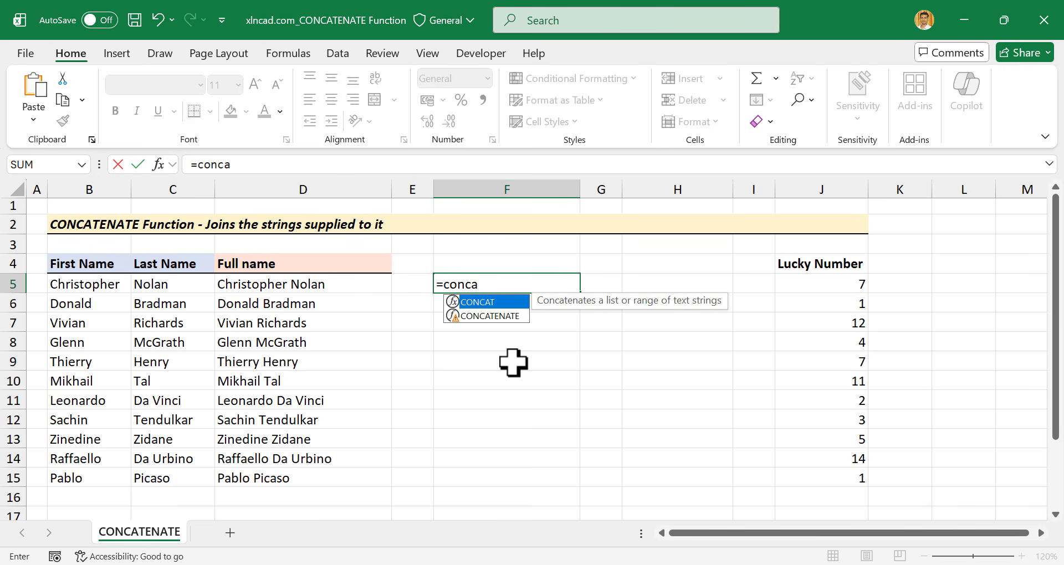
type("a")
double_click(490, 316)
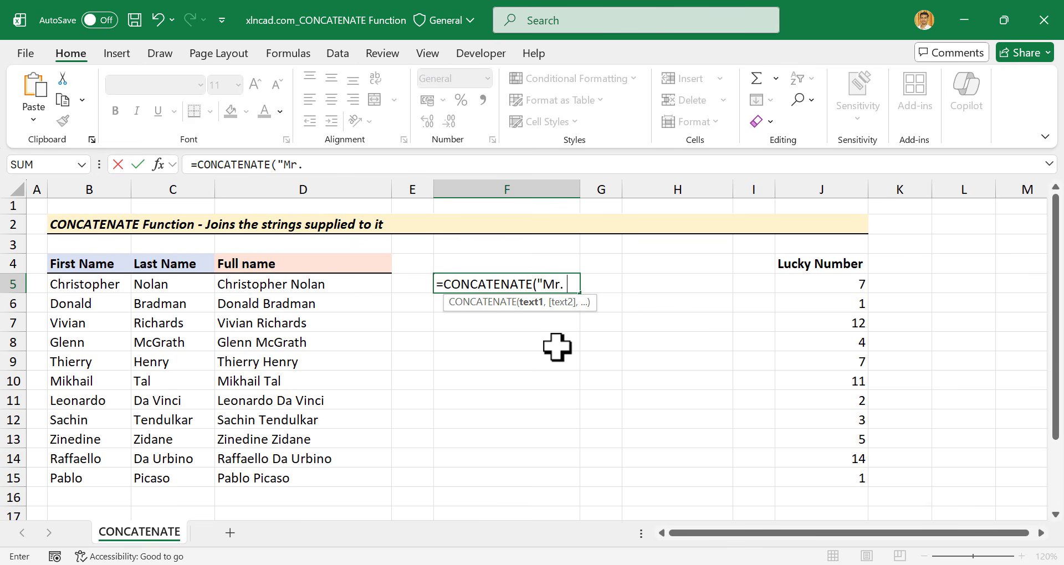
type("\"Mr. \",")
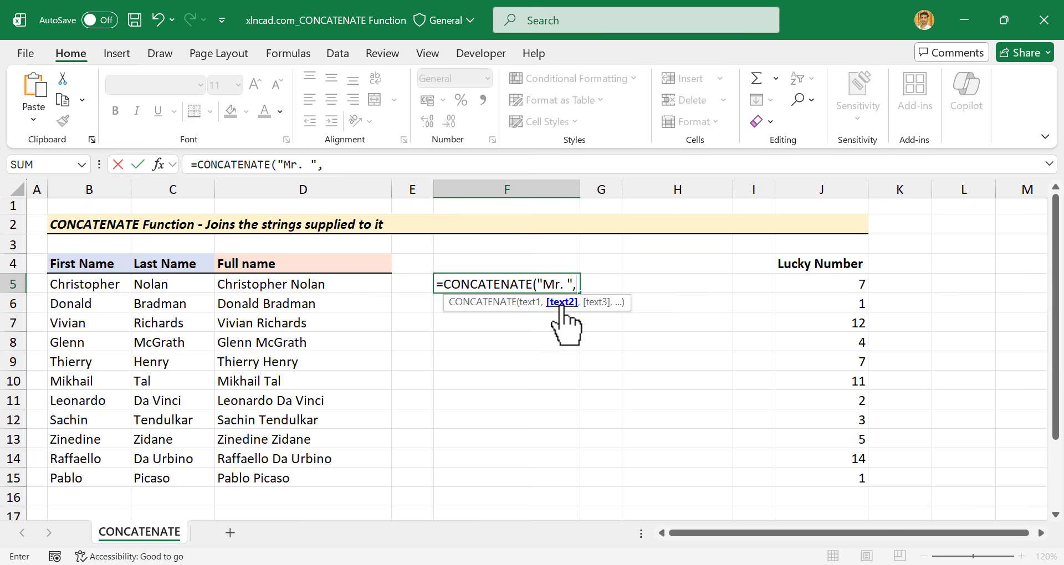
left_click(104, 281)
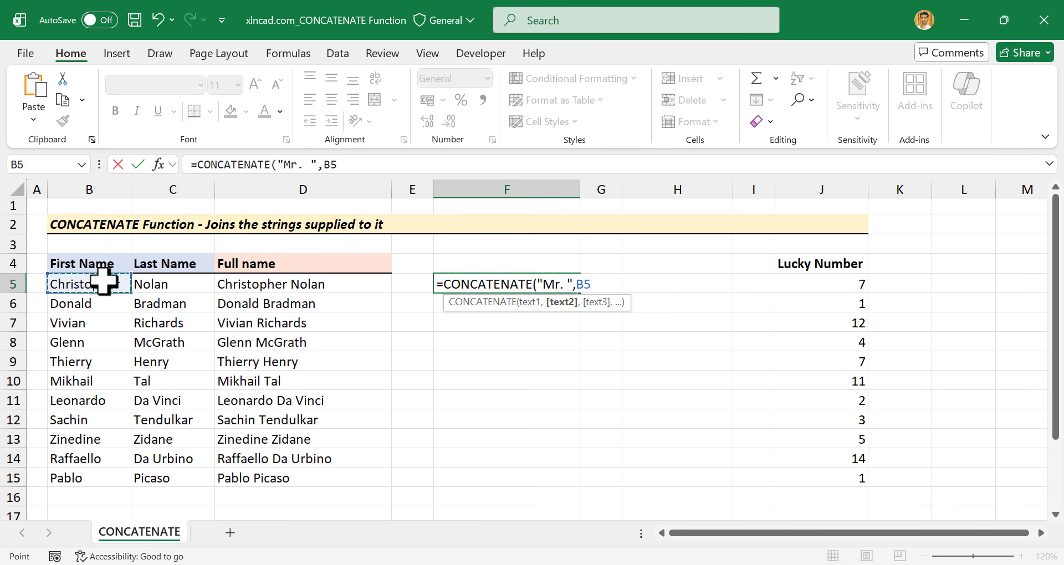
type(",")
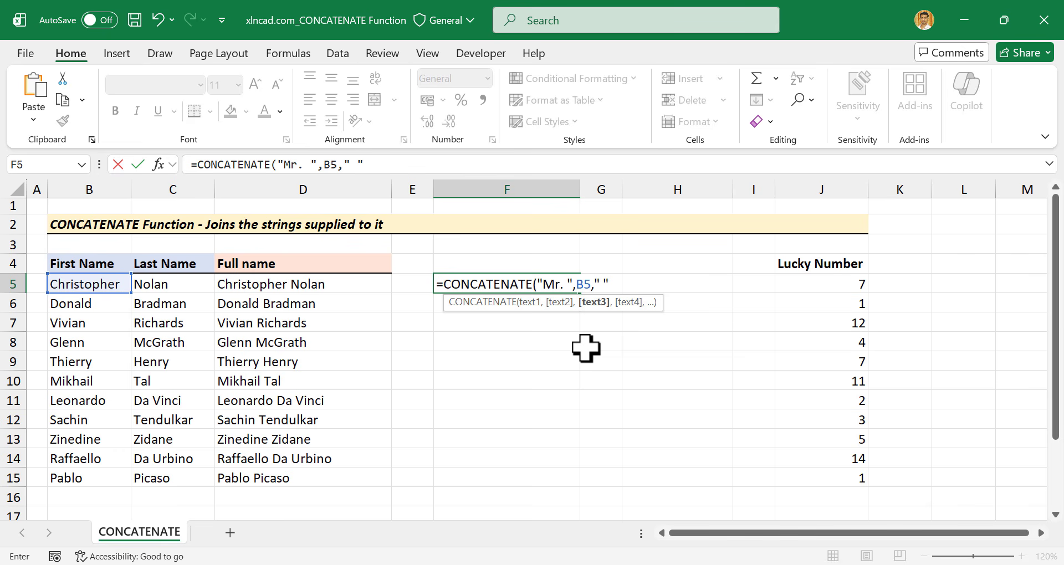
type("\" \",")
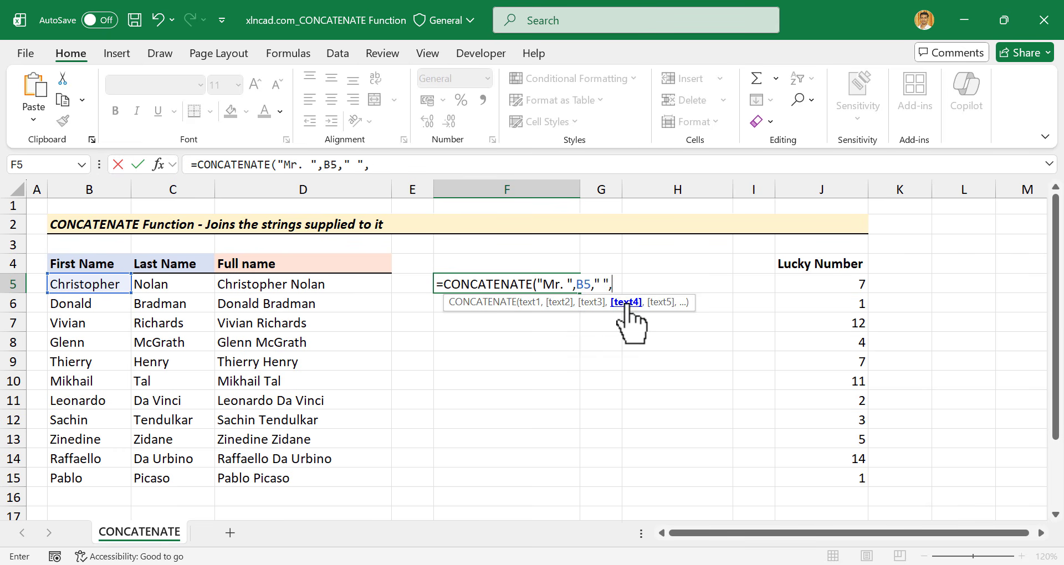
left_click(182, 285)
key("Return")
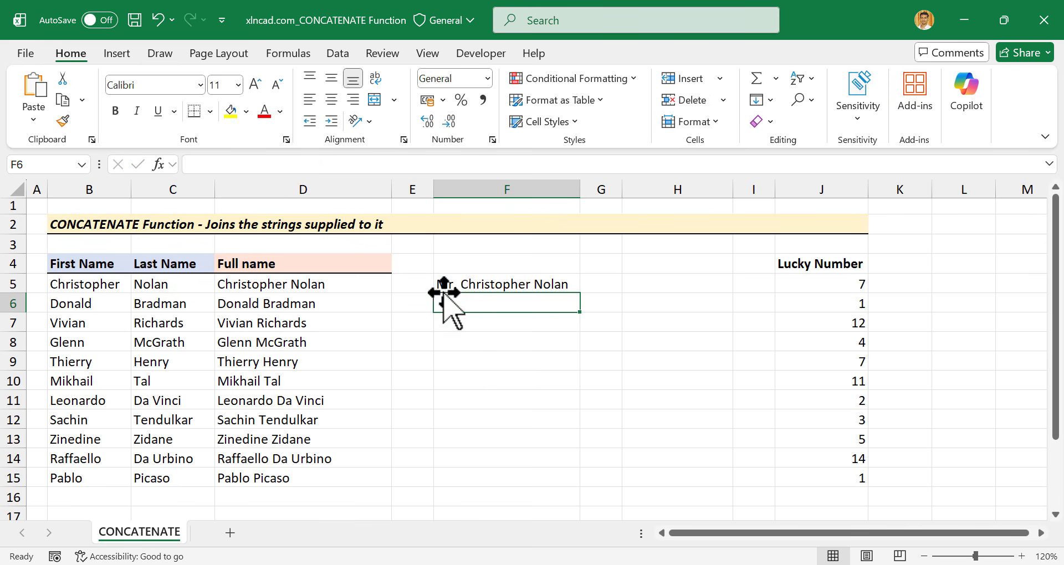
left_click(553, 283)
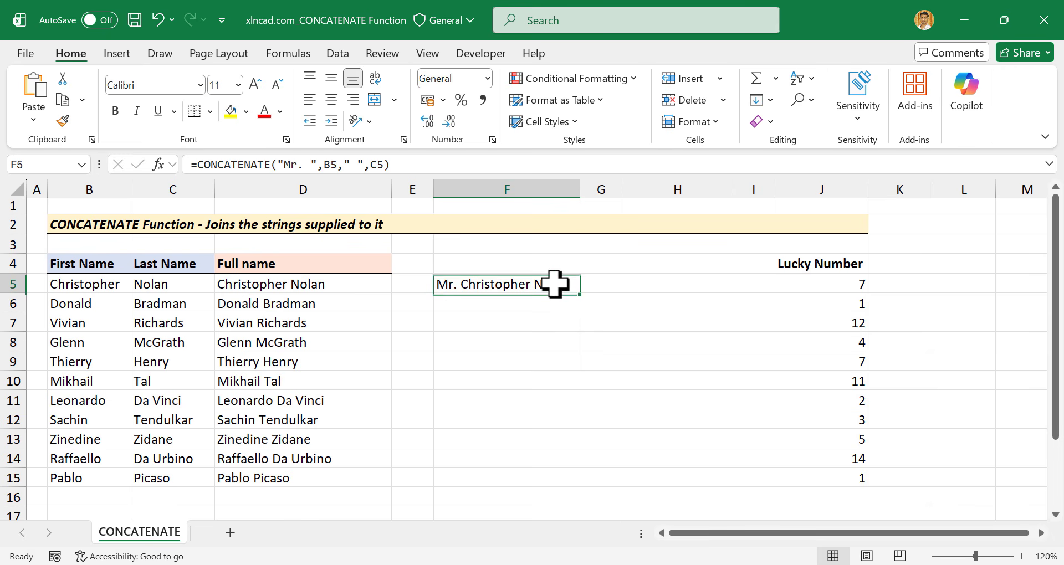
left_click_drag(582, 292, 580, 486)
Overwrite row 8's first and last name in B8 and C8 with a new person's name.
left_click(112, 344)
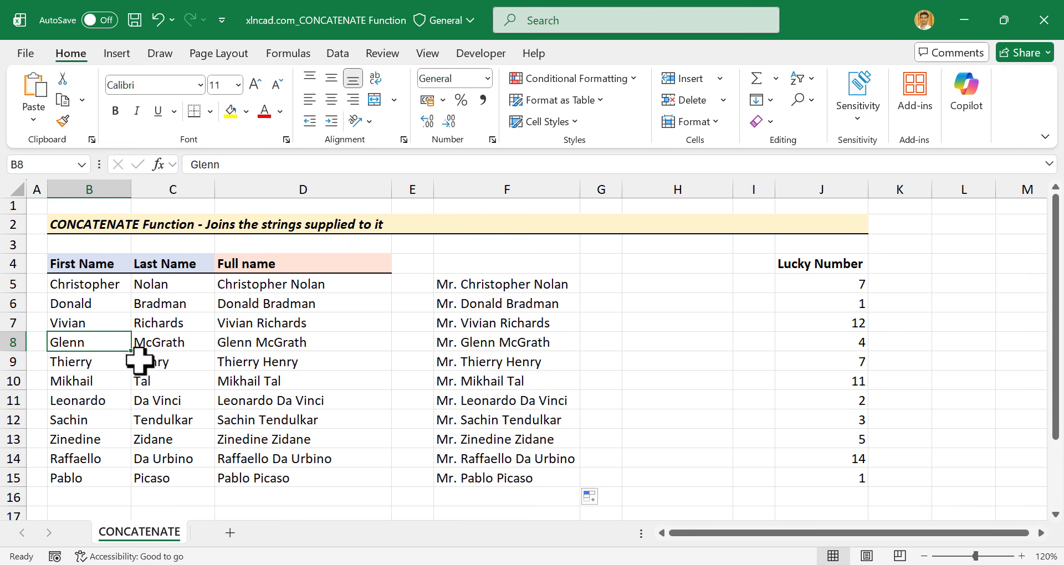
key("Tab")
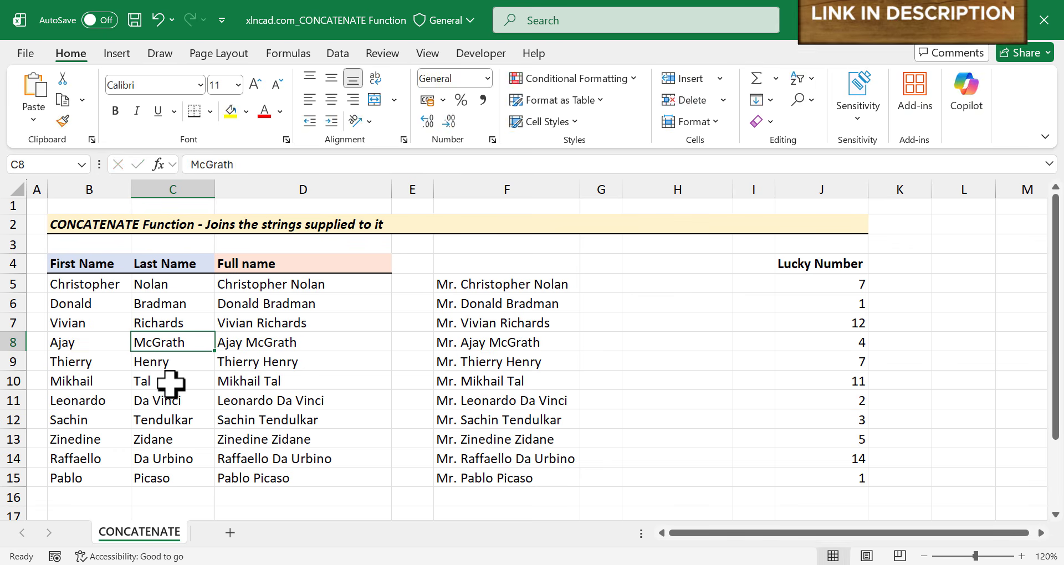
key("Return")
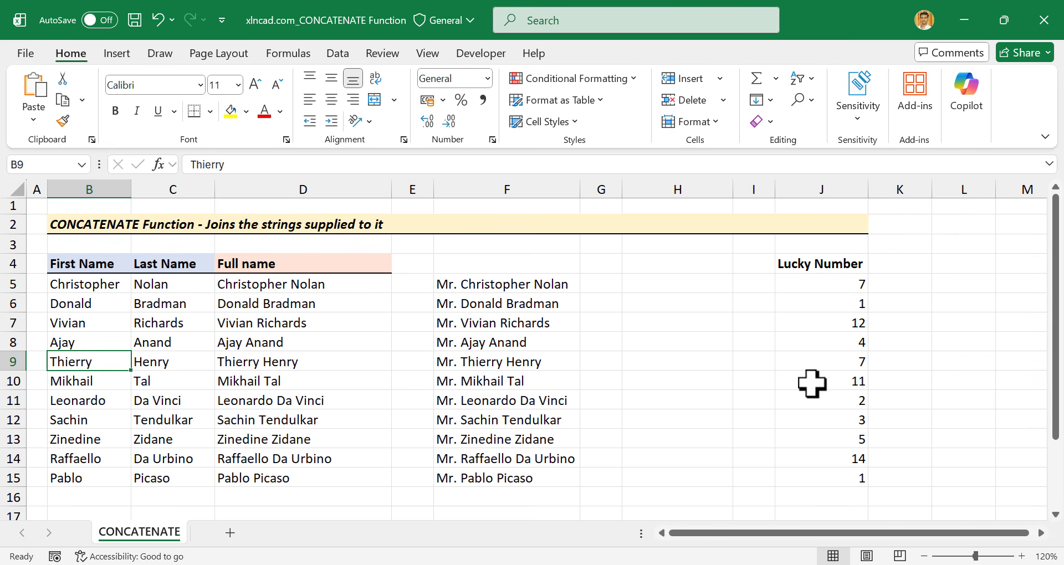
left_click(650, 281)
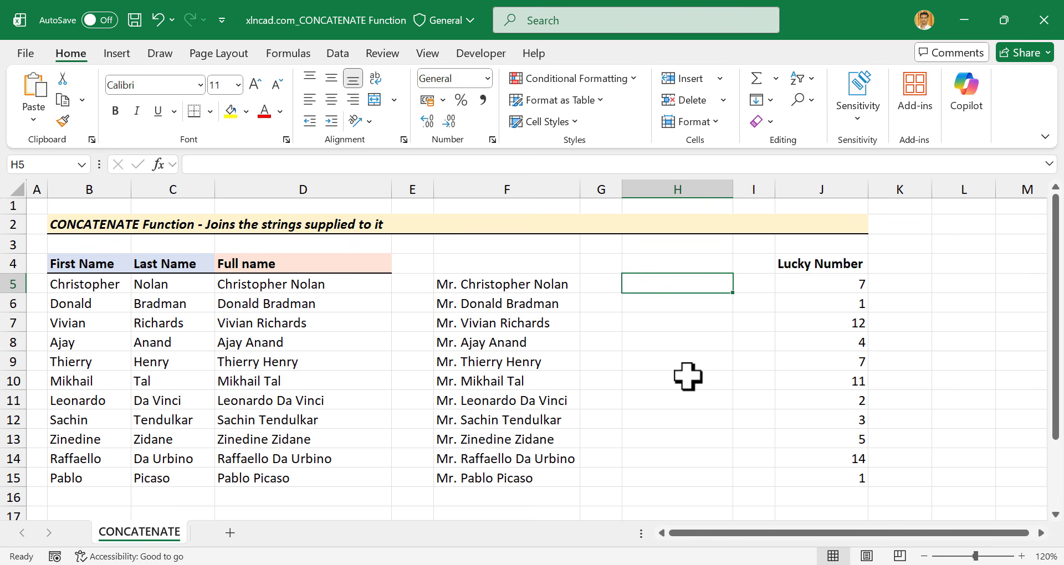
Enter =CONCATENATE(J5," ",C5) in H5 and fill it down to H15.
type("=")
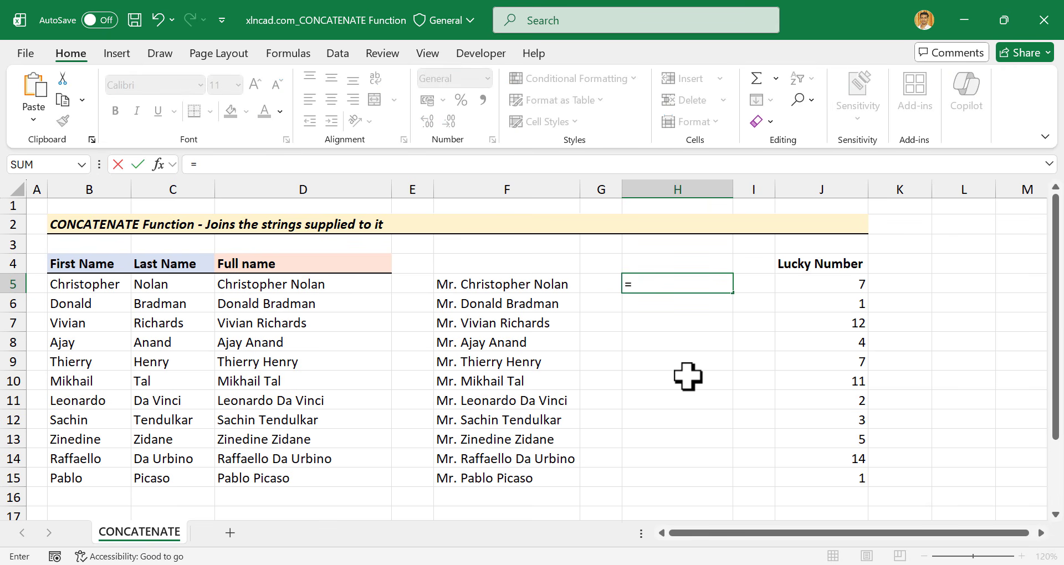
type("conc")
double_click(699, 312)
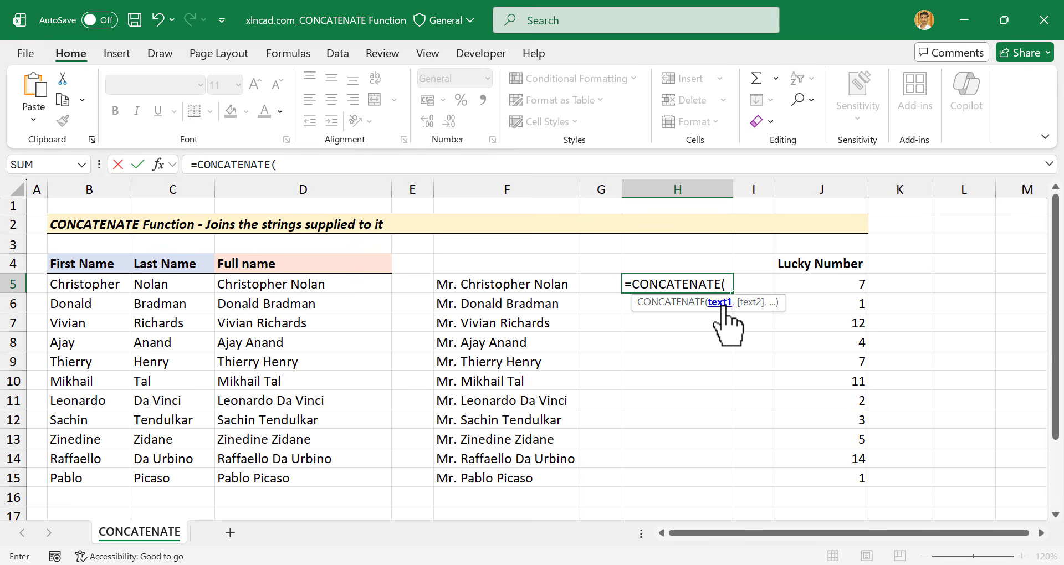
left_click(830, 284)
type(",")
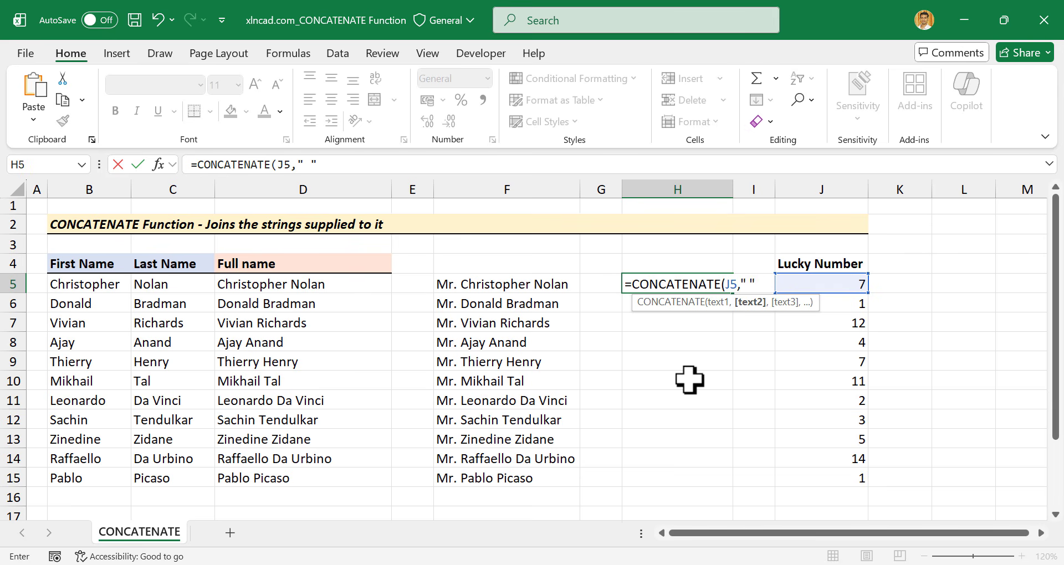
type("\" \",")
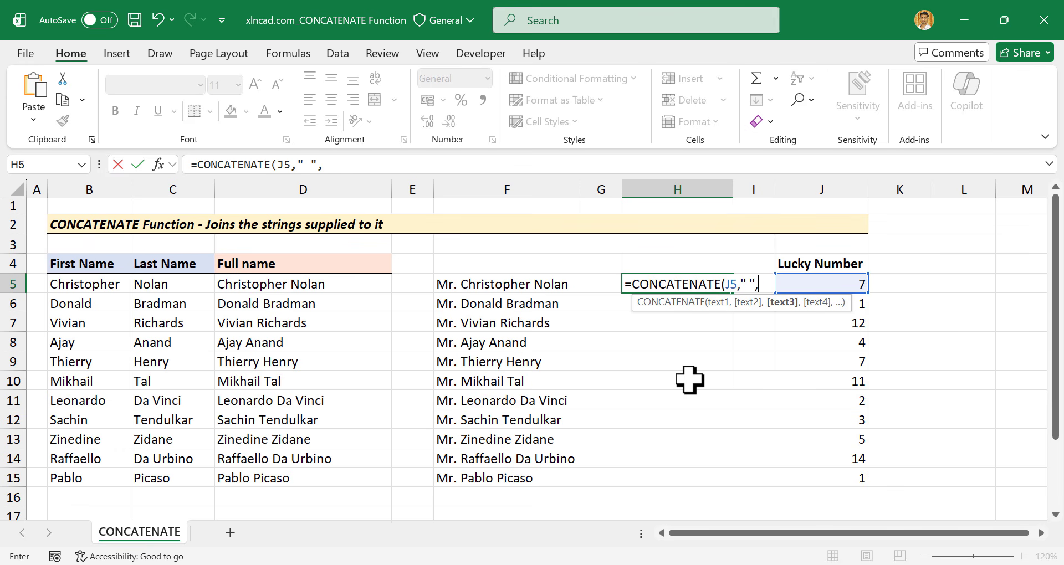
left_click(176, 285)
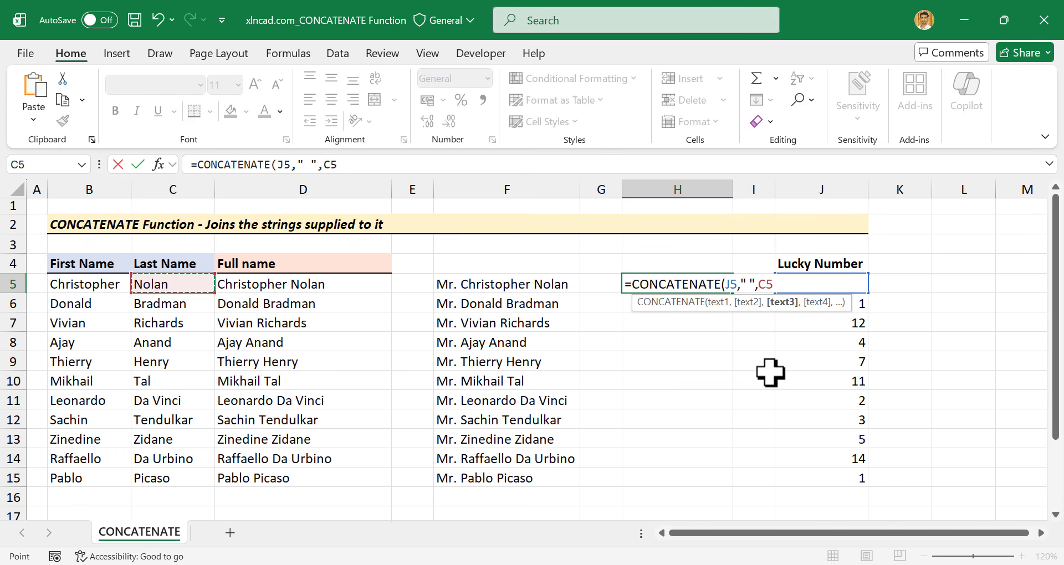
key("Return")
left_click(701, 282)
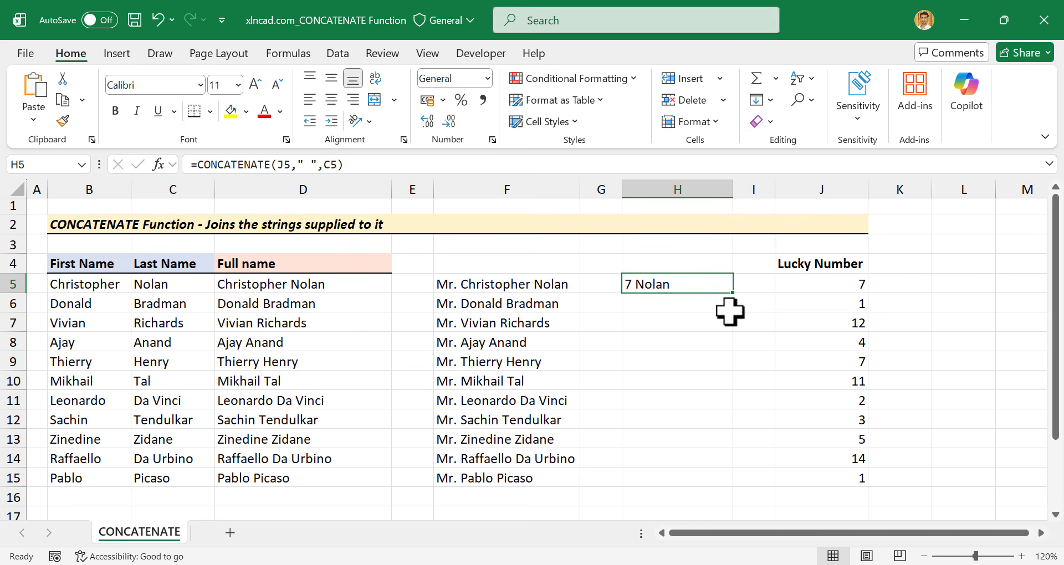
left_click_drag(733, 292, 736, 487)
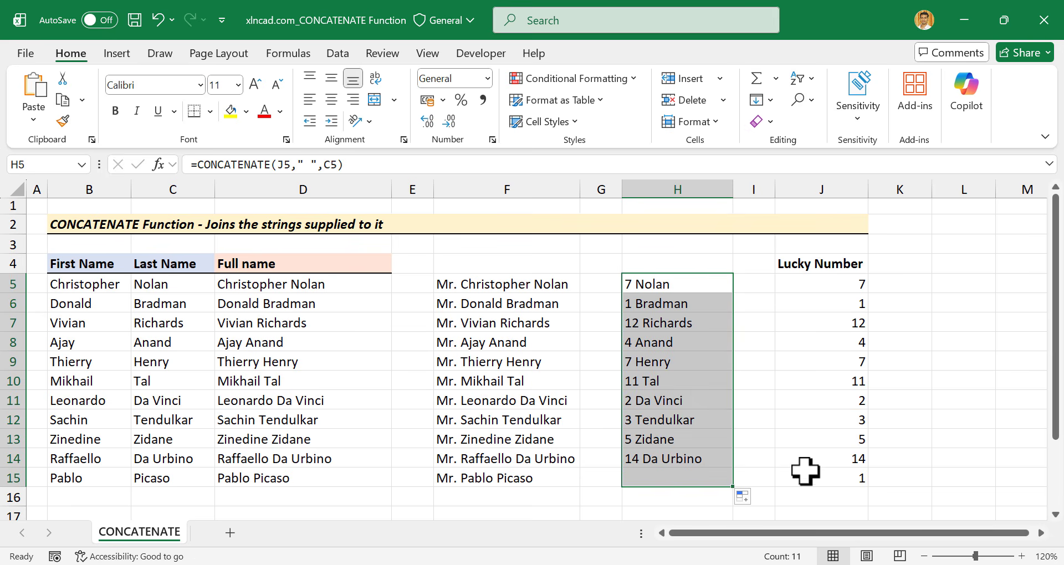
left_click(848, 304)
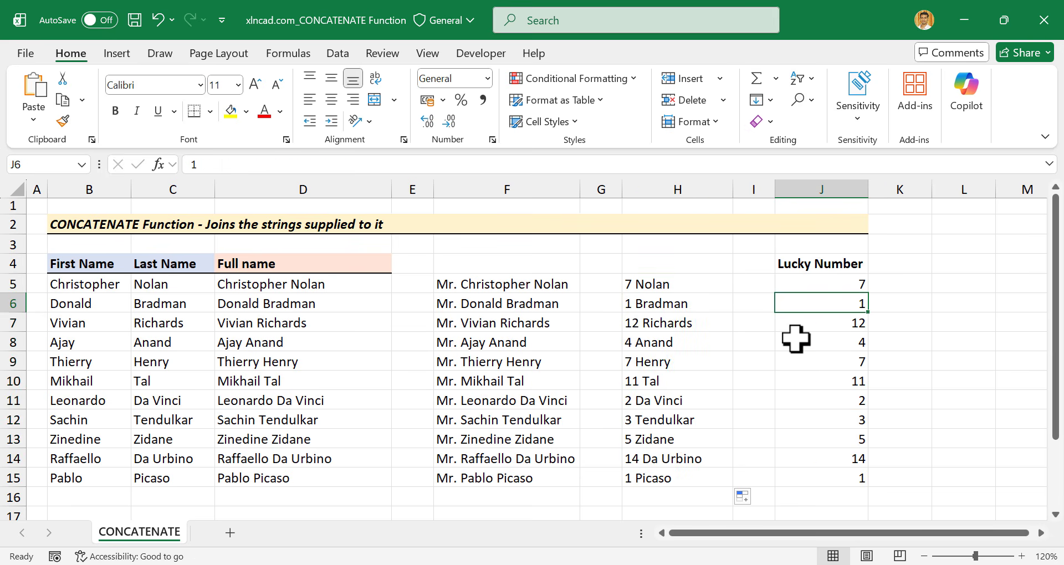
Change the lucky number in J6 to 24 so H6 updates.
type("24")
key("Return")
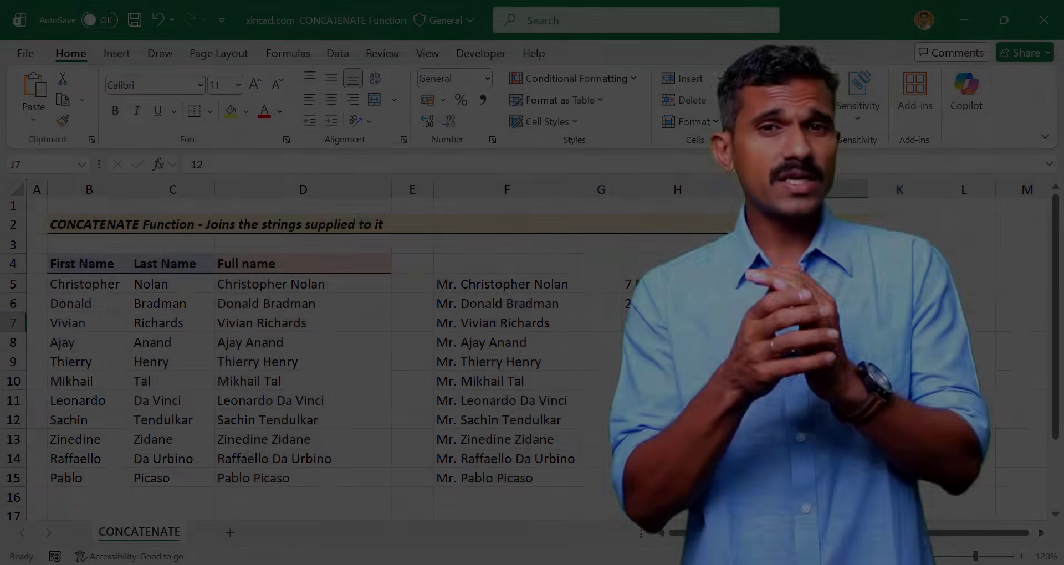